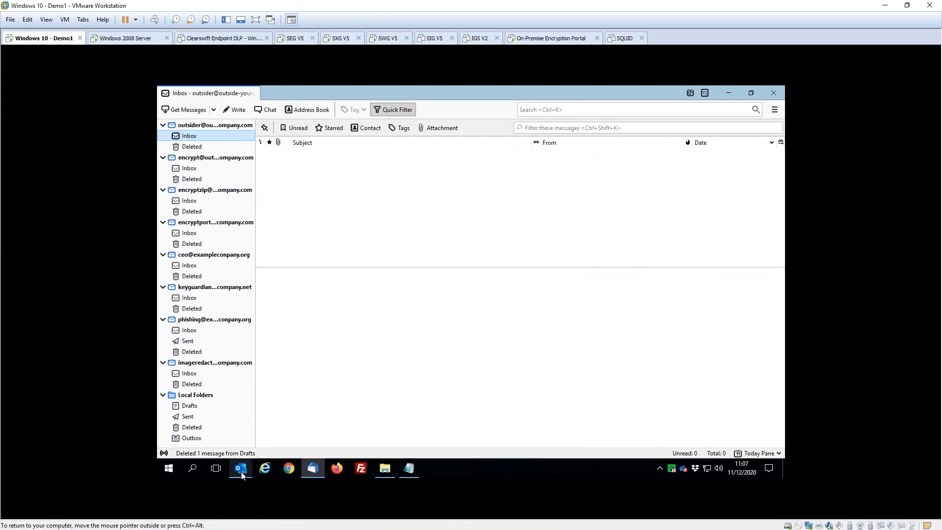
# Switch to Outlook and open the HS Data Security Suite.docx attachment of the newest "EXTERNAL: Please Review" message in the demo1 inbox.
pyautogui.click(223, 417)
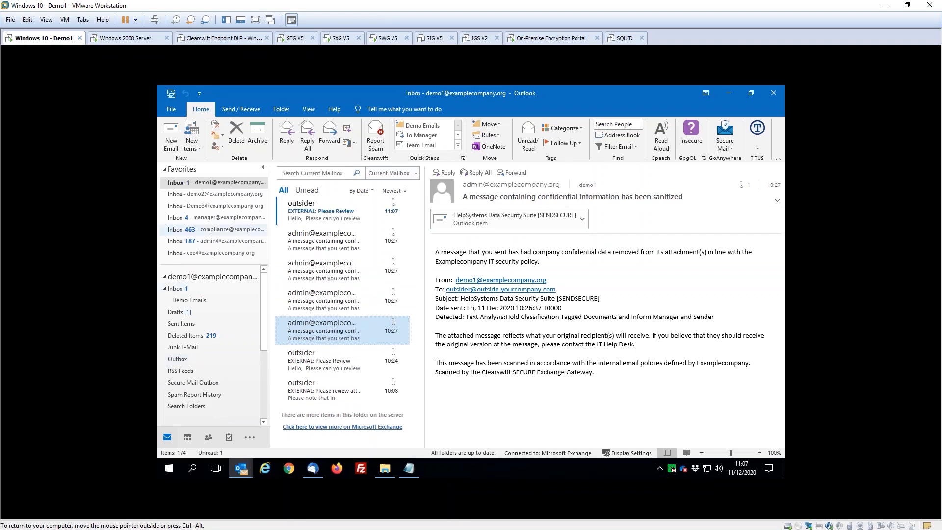
pyautogui.click(331, 209)
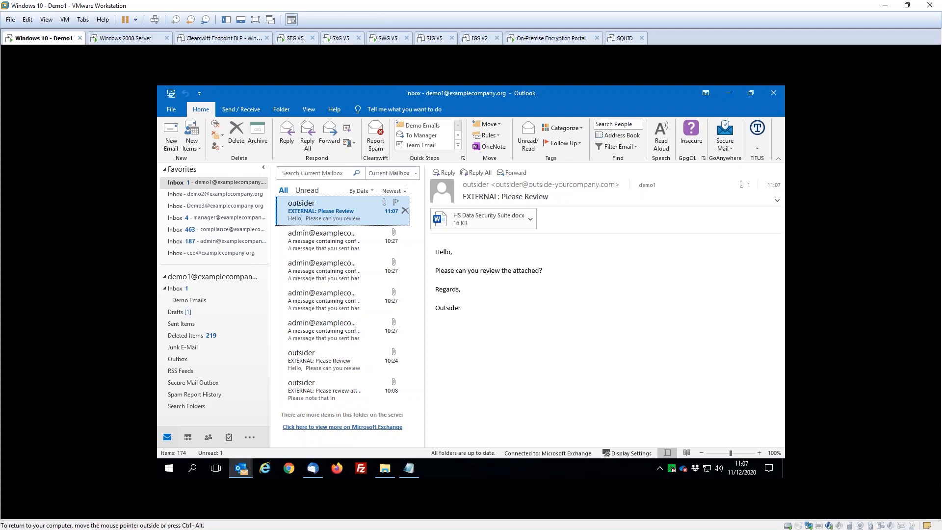
pyautogui.doubleClick(443, 221)
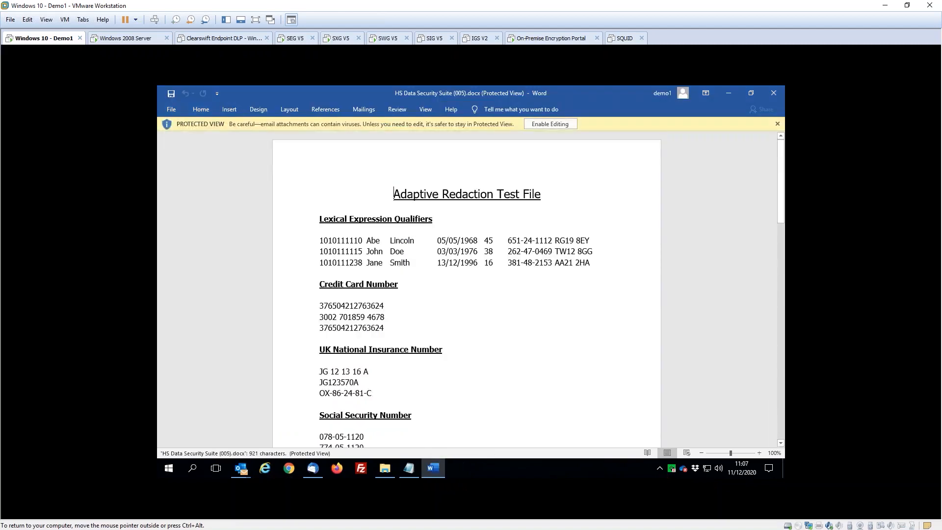
# Enable editing of the opened attachment and classify the document as Restricted.
pyautogui.click(550, 123)
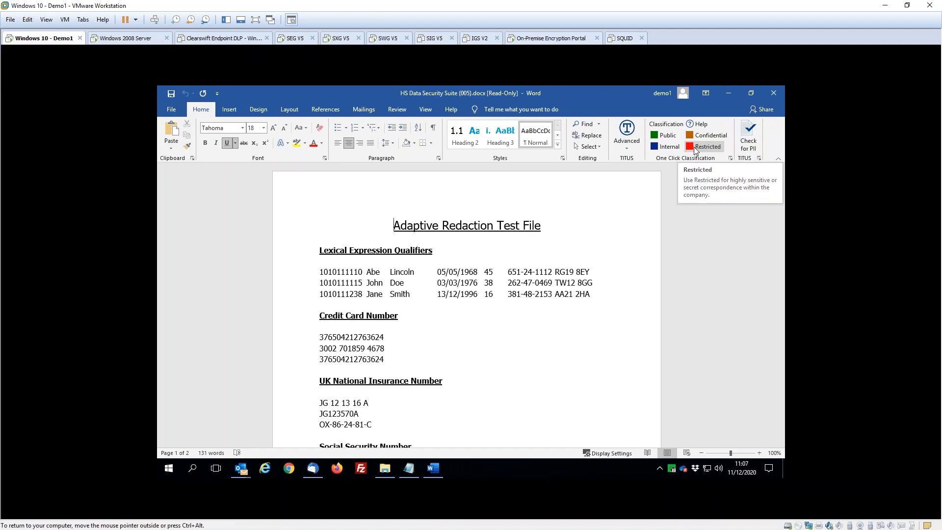
pyautogui.click(694, 149)
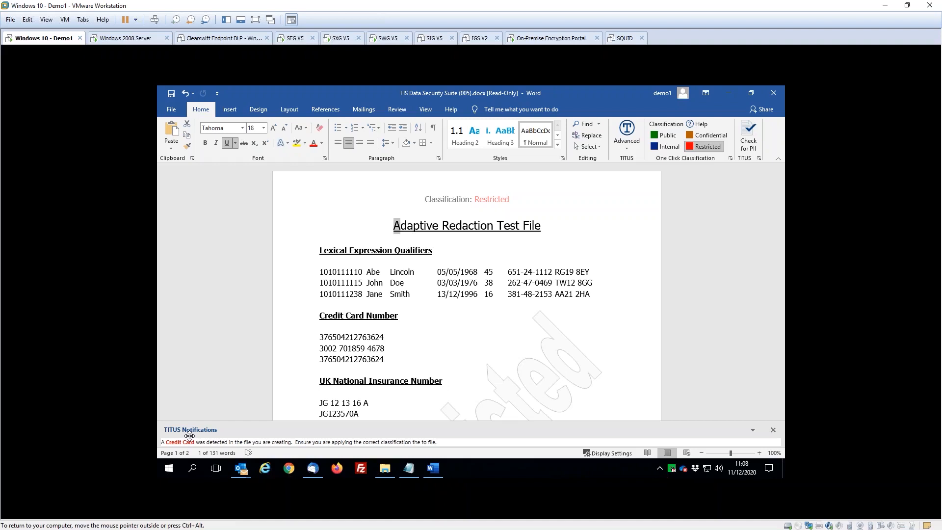
# Inspect the Classification entry among the document's custom advanced properties and return to the document.
pyautogui.click(166, 112)
pyautogui.click(181, 202)
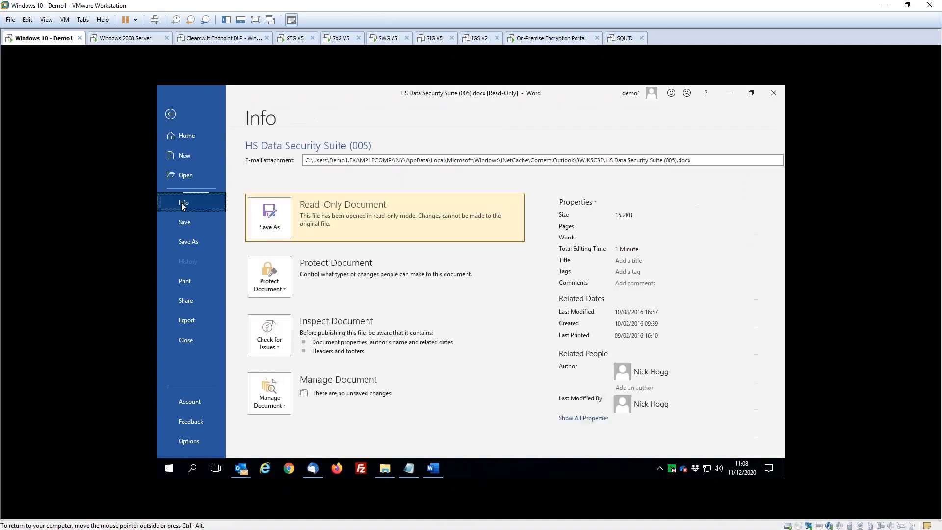
pyautogui.click(584, 201)
pyautogui.click(597, 223)
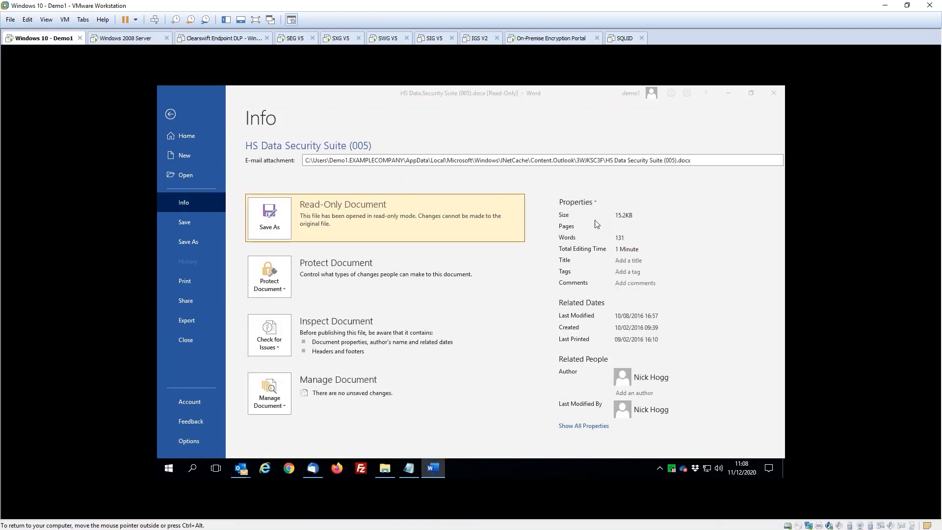
pyautogui.click(505, 187)
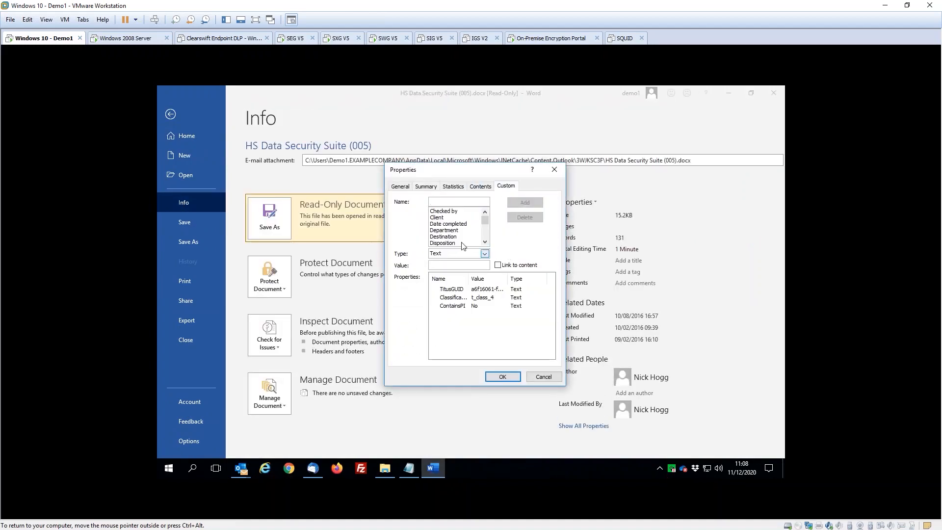
pyautogui.click(454, 298)
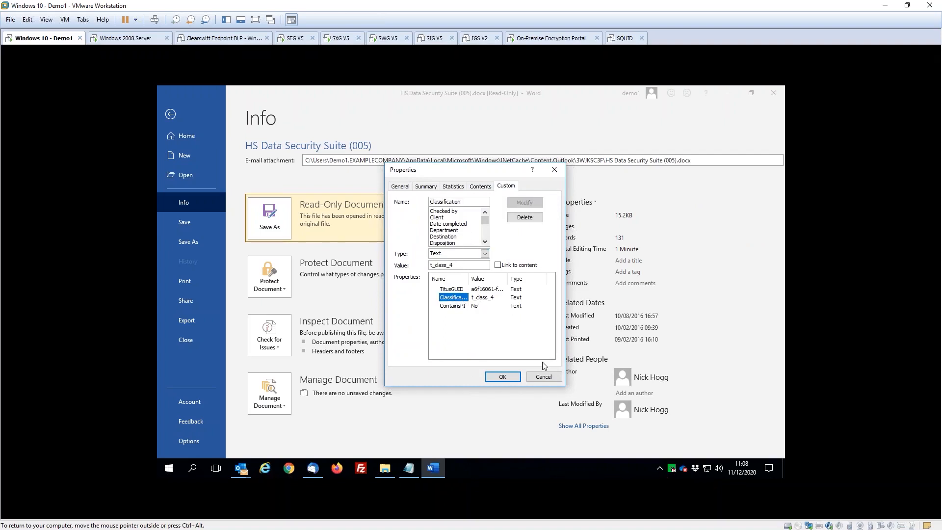
pyautogui.click(502, 376)
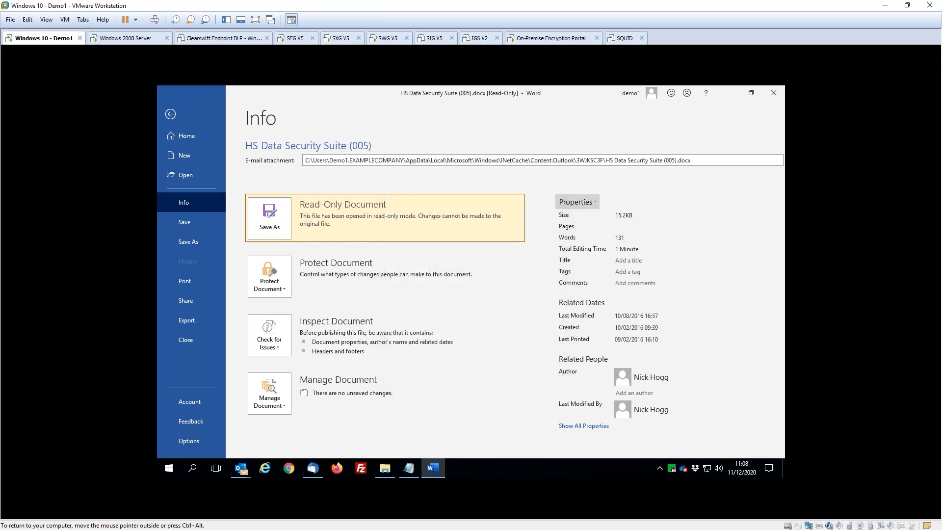
pyautogui.click(171, 114)
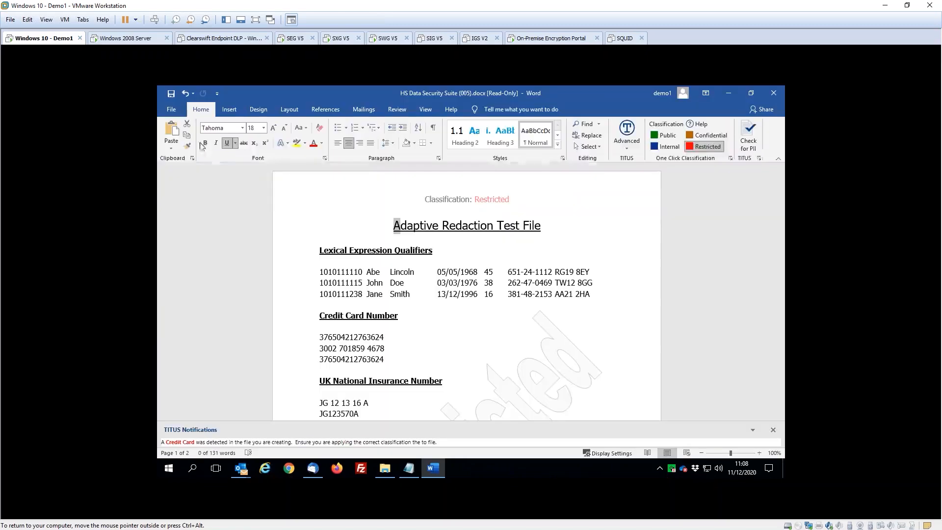
# Save the document to the Desktop as HS Data Security Suite (005).docx, accepting the Restricted classification with personal information set to Yes, and close it.
pyautogui.click(655, 429)
pyautogui.hotkey('ctrl', 's')
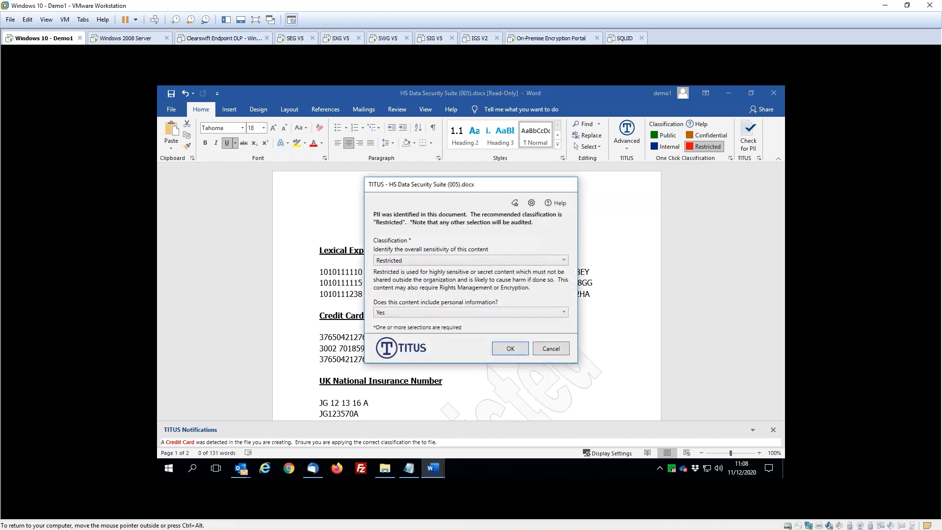
pyautogui.click(508, 347)
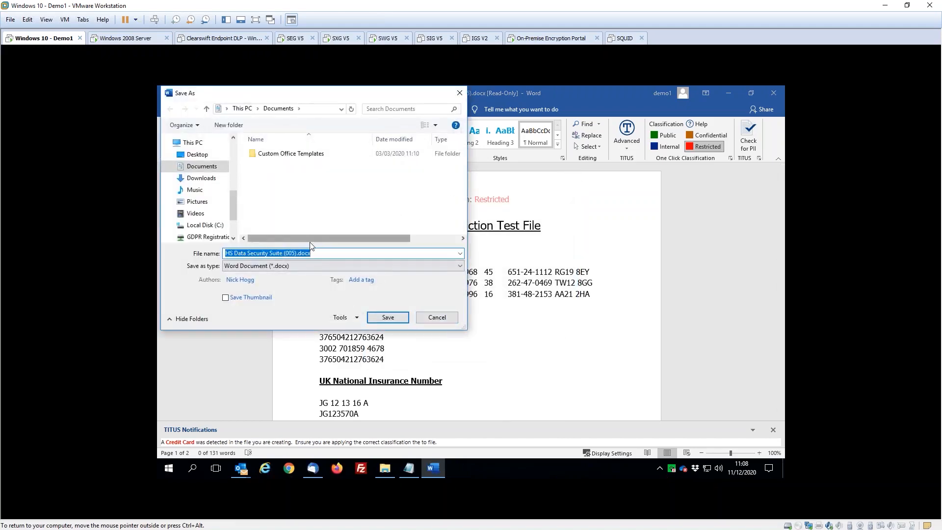
pyautogui.click(196, 154)
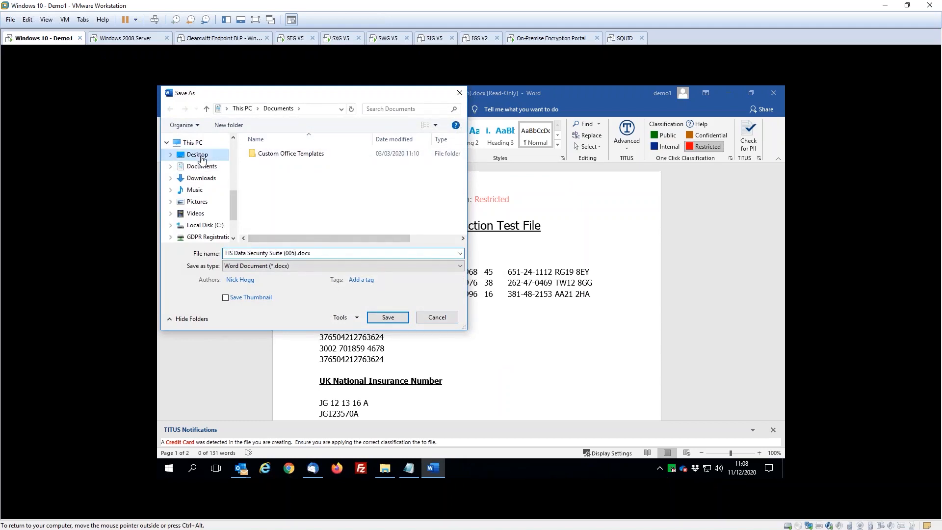
pyautogui.click(388, 318)
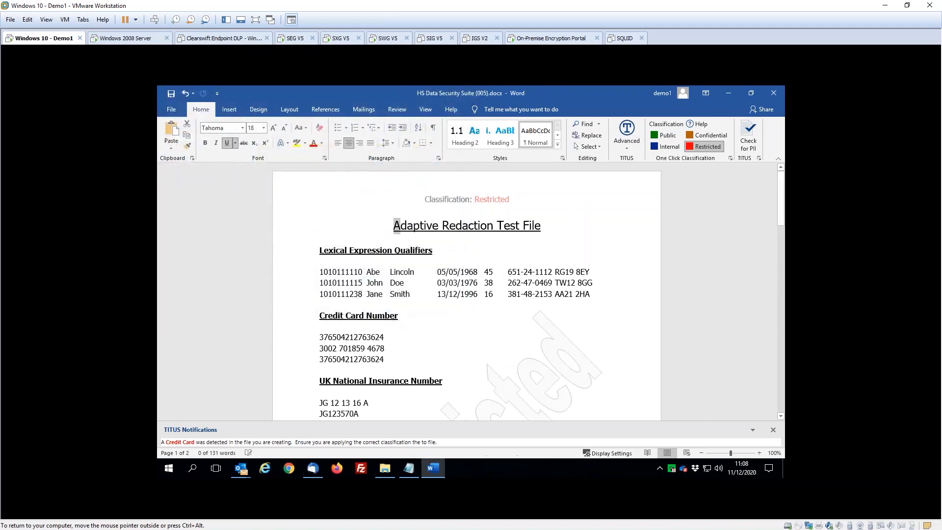
pyautogui.click(773, 93)
# Attach the saved HS Data Security Suite (005).docx to the open "HelpSystems Data Security Suite" draft message in Outlook.
pyautogui.moveTo(240, 468)
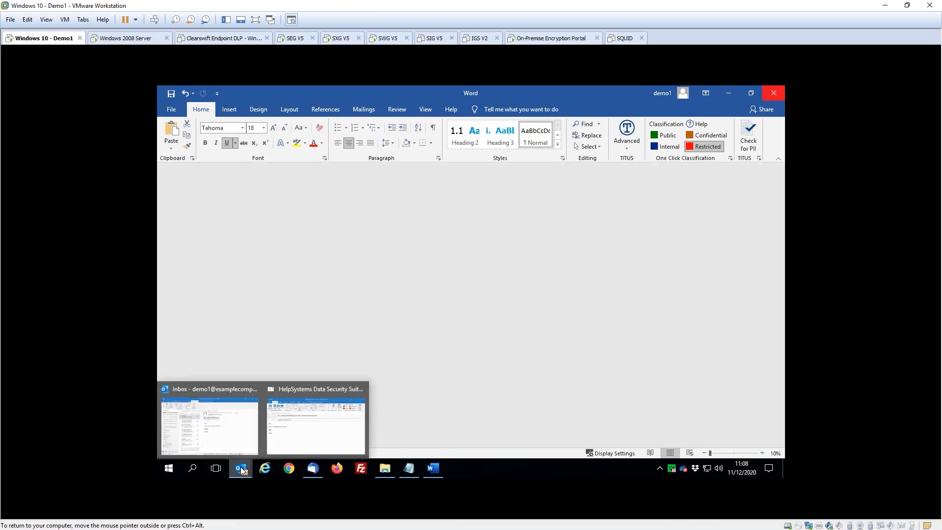
pyautogui.click(320, 420)
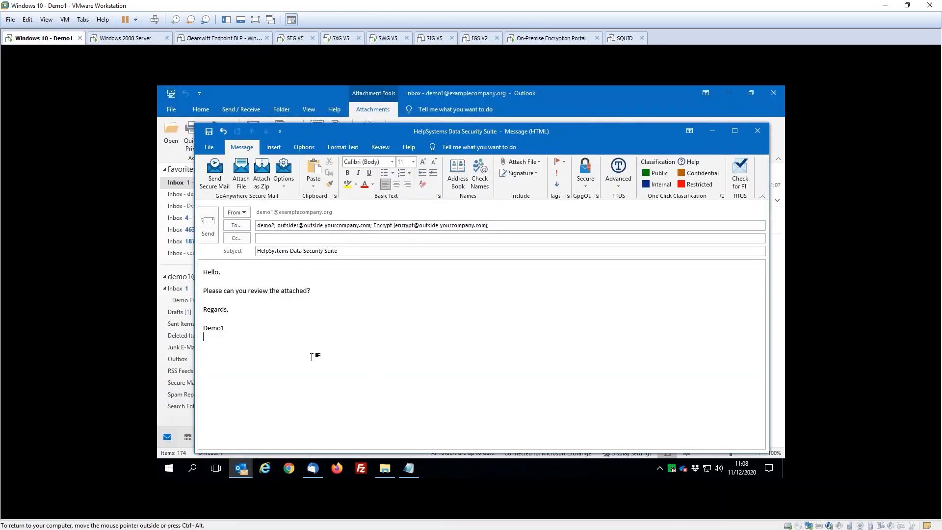
pyautogui.click(522, 167)
pyautogui.click(593, 186)
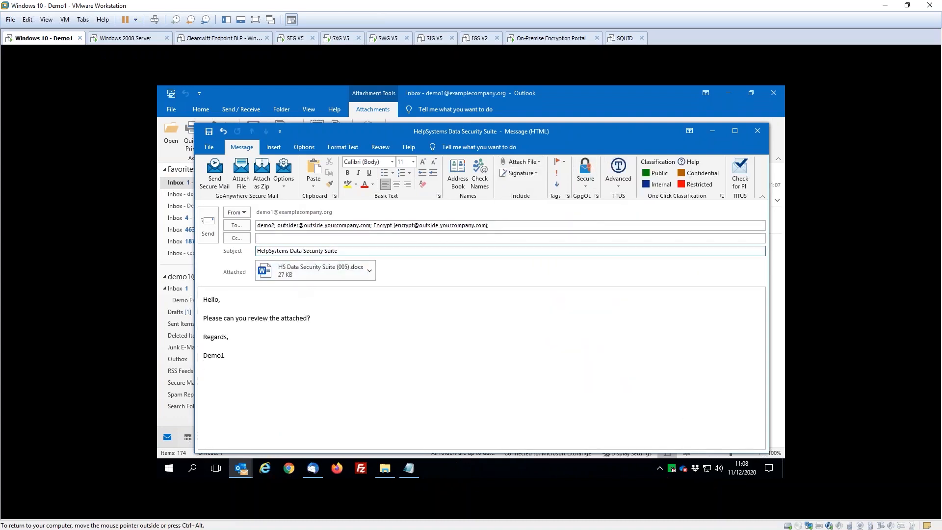
# Check the draft's three recipients and send the message, overriding the policy alert about unauthorized external recipients.
pyautogui.moveTo(267, 224)
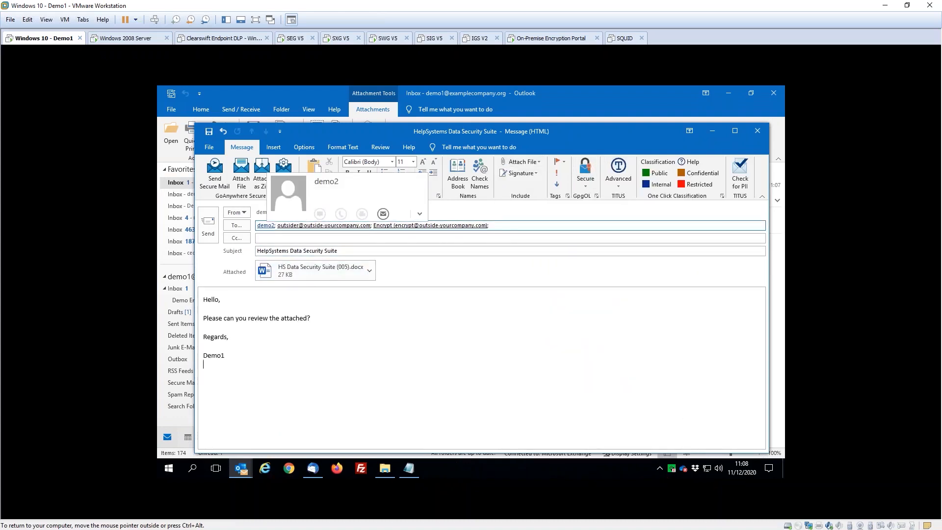
pyautogui.moveTo(311, 228)
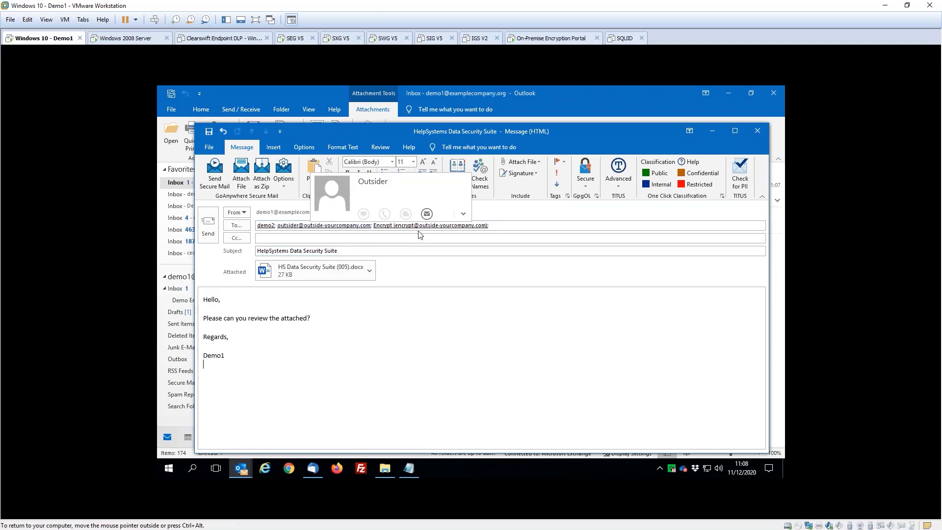
pyautogui.moveTo(419, 227)
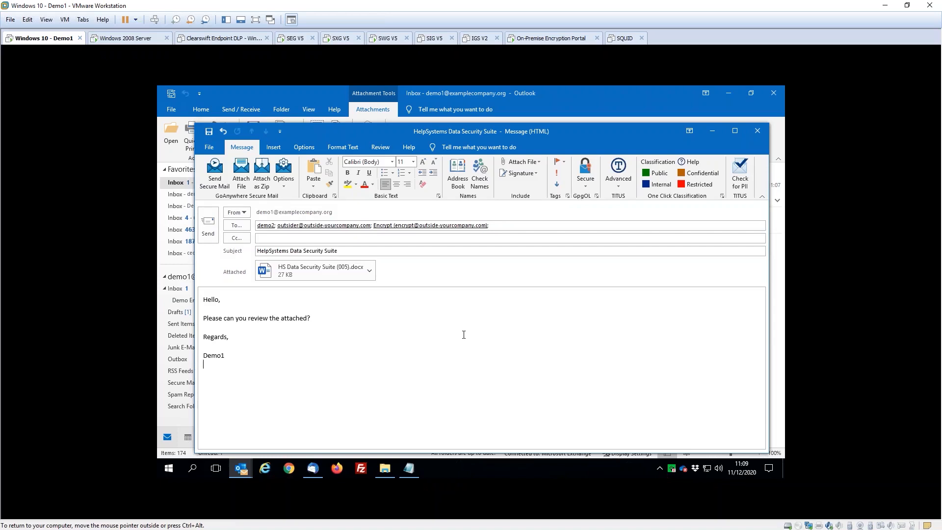
pyautogui.click(208, 225)
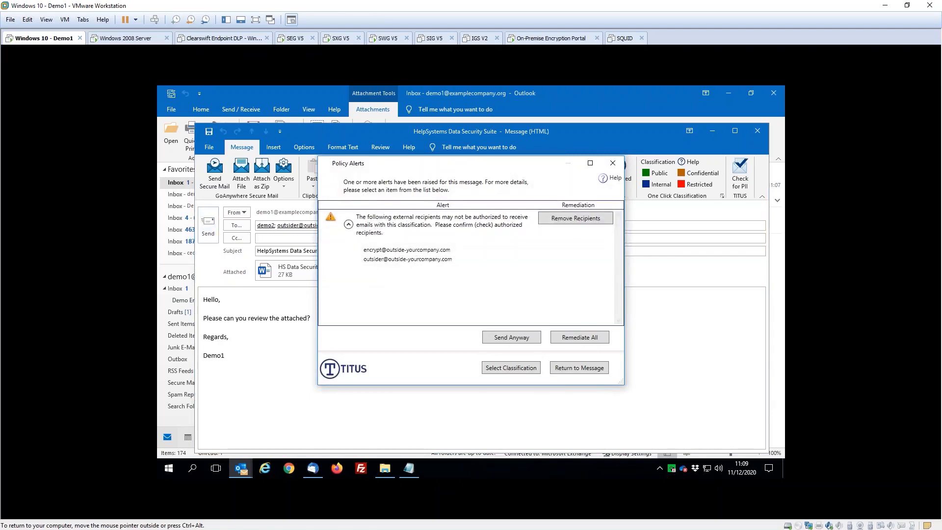
pyautogui.click(505, 340)
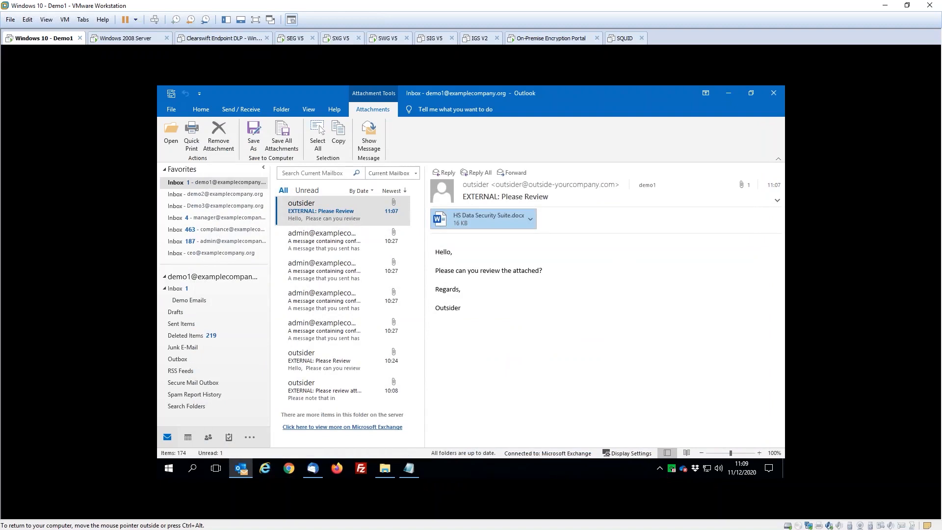
# Check the demo2 inbox for the sent message and switch to Thunderbird to fetch all new messages.
pyautogui.click(190, 196)
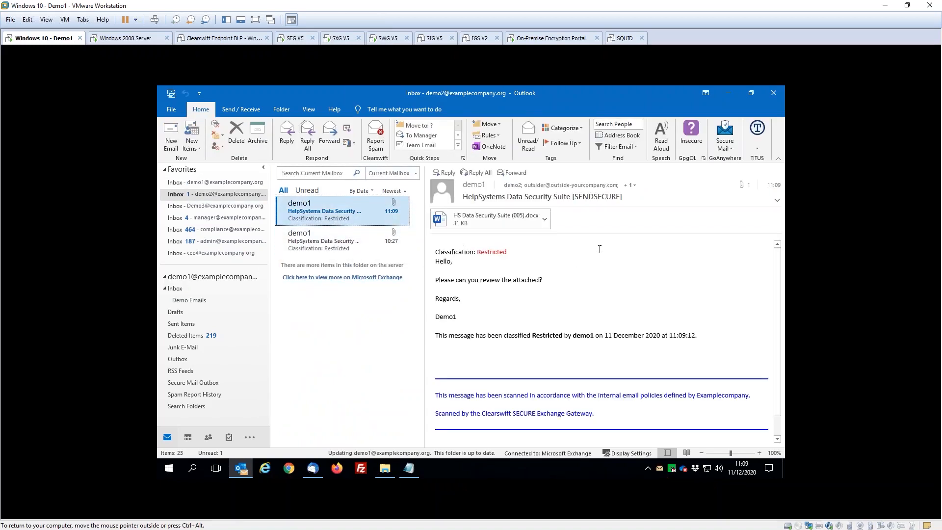
pyautogui.click(314, 474)
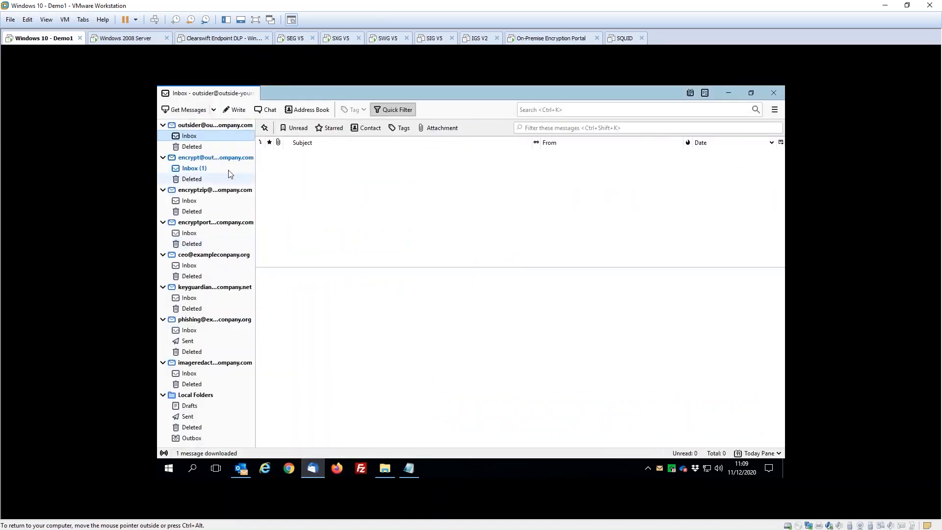
pyautogui.click(214, 110)
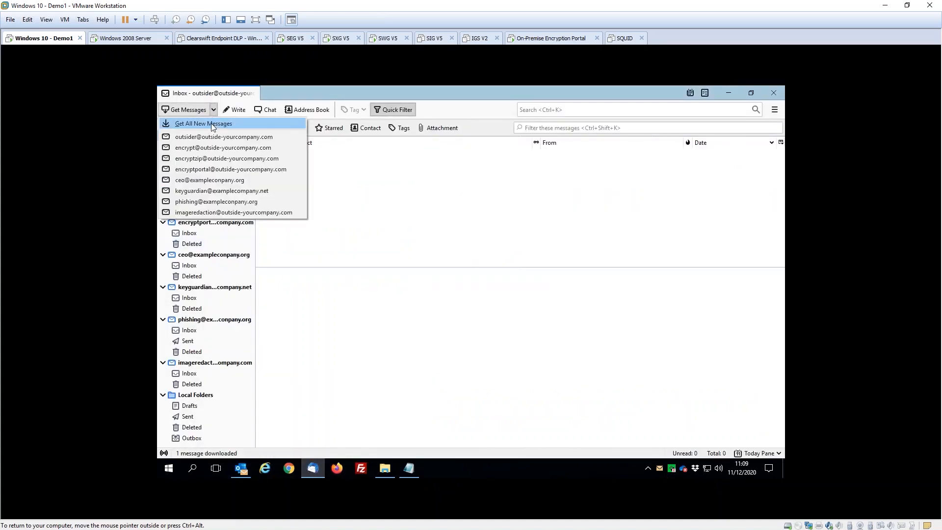
pyautogui.click(211, 124)
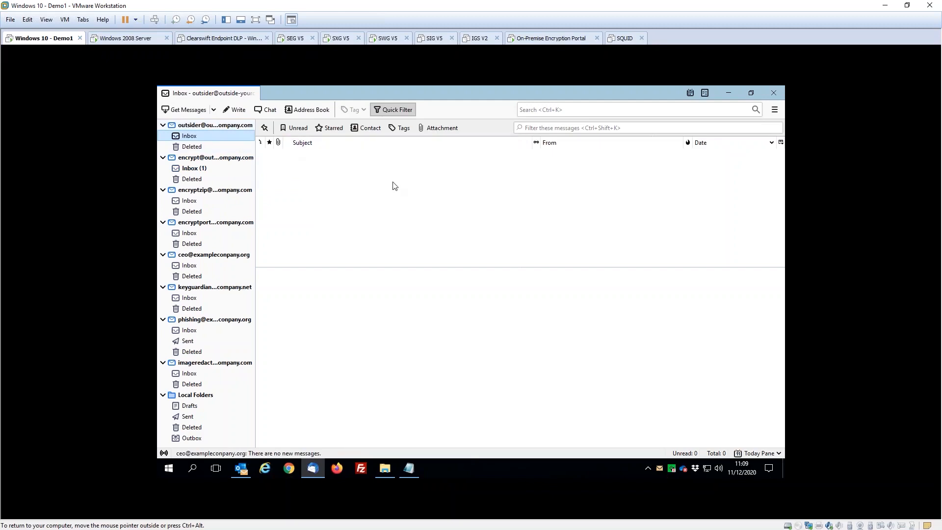
# Open the HS Data Security Suite (005).docx attachment of the 11:09 "HelpSystems Data Security Suite [SENDSECURE]" message in the encrypt account's inbox.
pyautogui.click(201, 170)
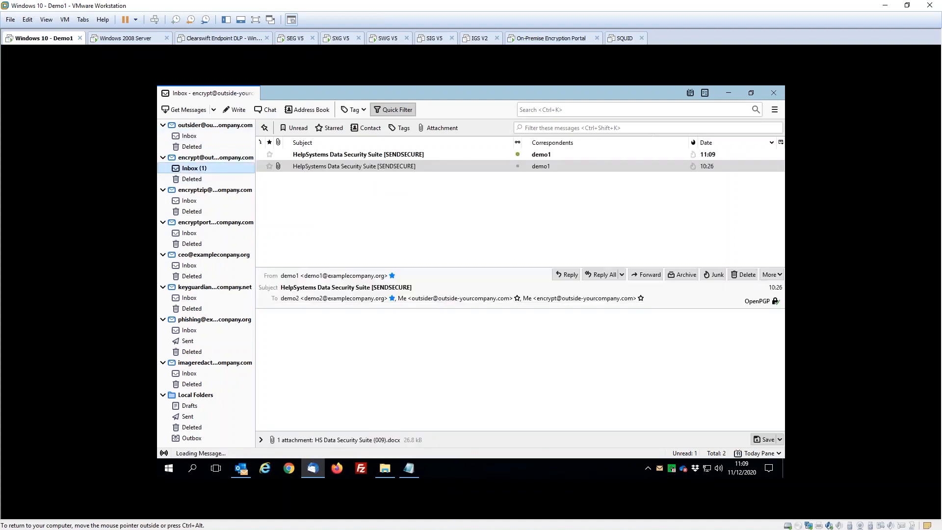
pyautogui.click(308, 156)
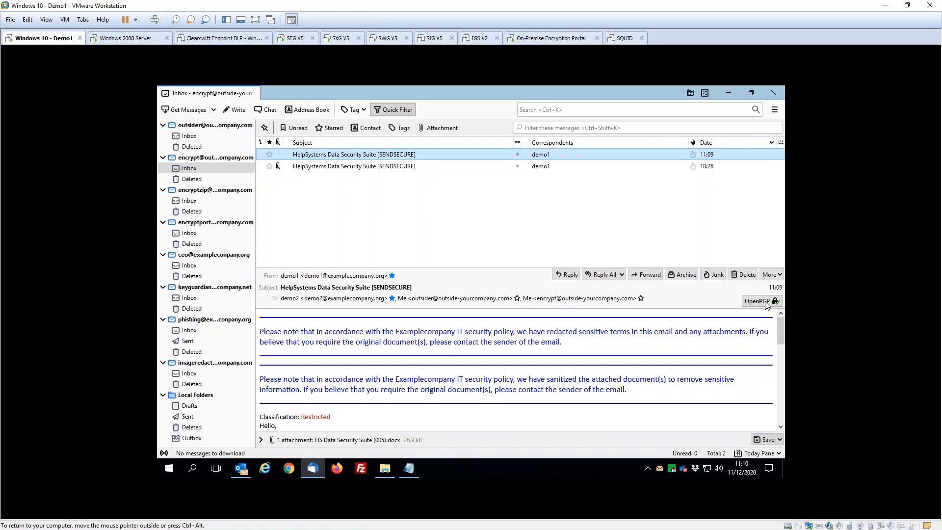
pyautogui.click(367, 440)
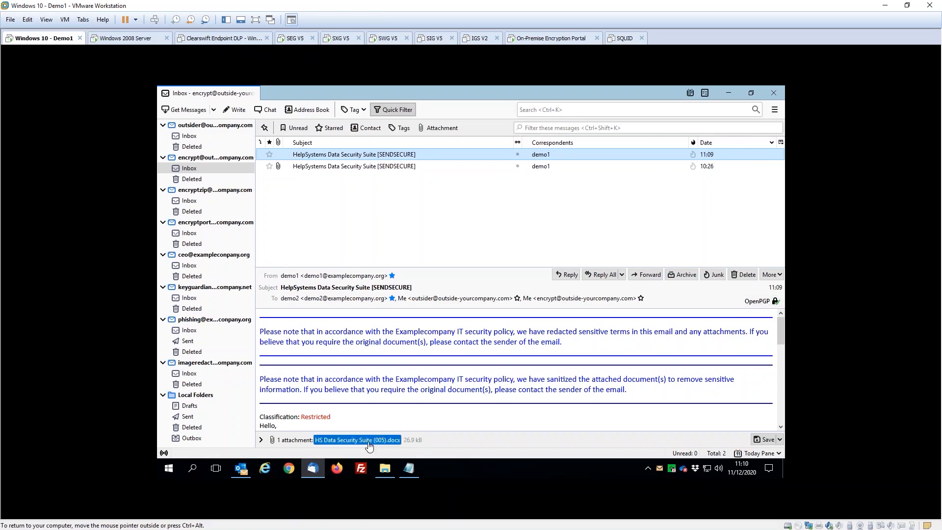
pyautogui.doubleClick(365, 440)
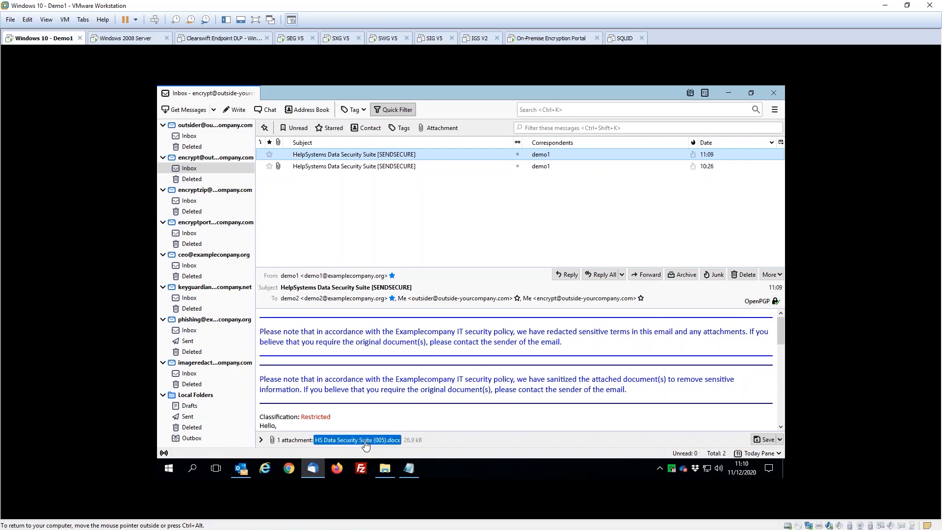